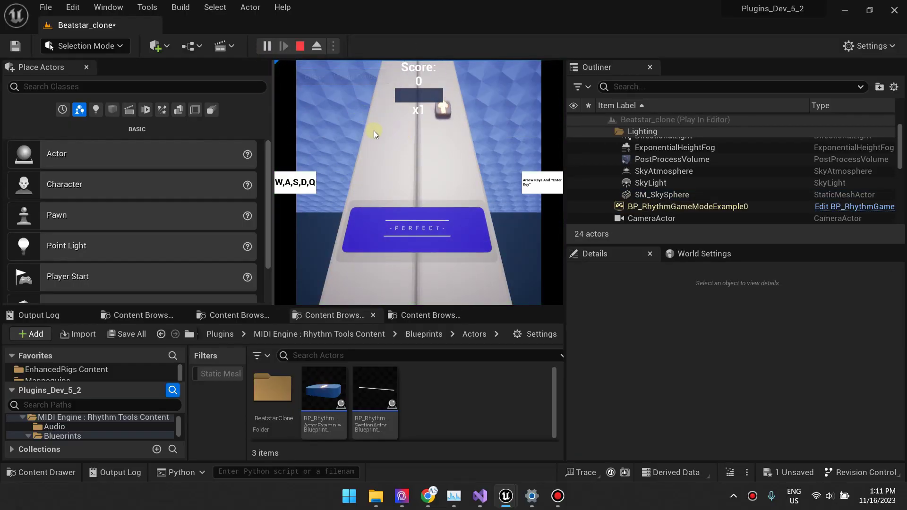
Step: Stop the play session and open BP_RhythmSectionActorTemplate for editing
left_click(301, 47)
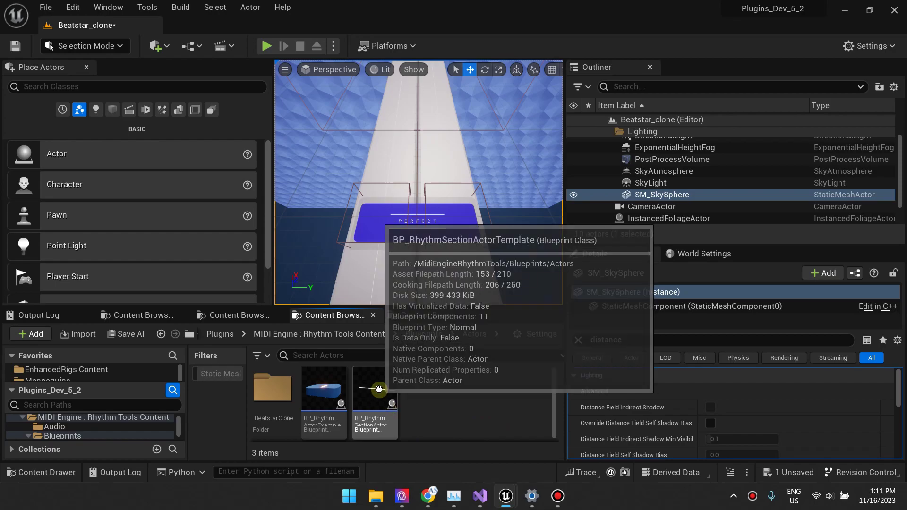
right_click(380, 389)
left_click(419, 128)
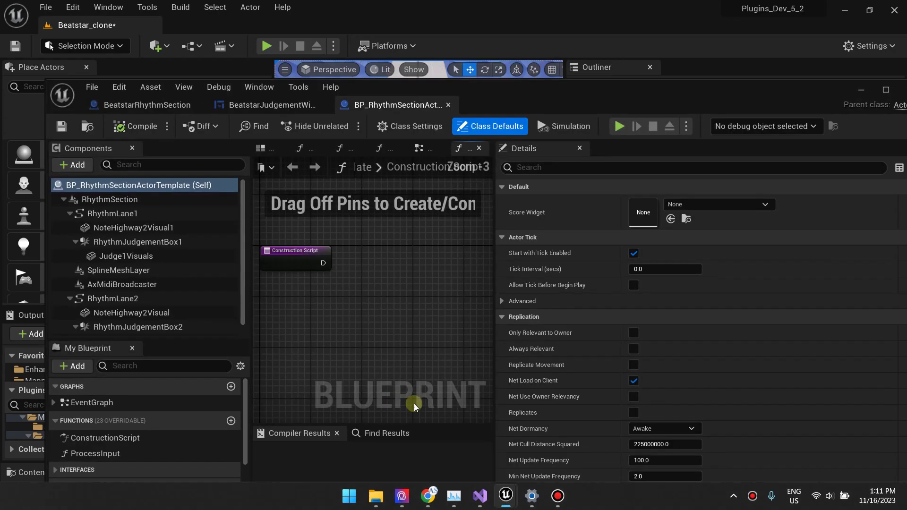
Step: Inspect the template's two-lane note highway and judgement rings in the viewport, then close it
left_click(269, 149)
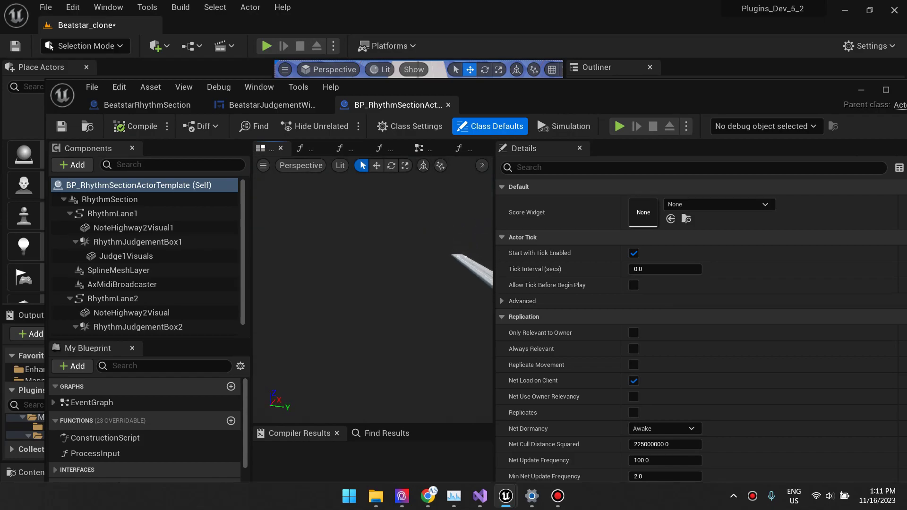
mouse_move(372, 284)
left_mouse_down()
mouse_move(396, 304)
mouse_move(398, 319)
mouse_move(368, 304)
left_mouse_up()
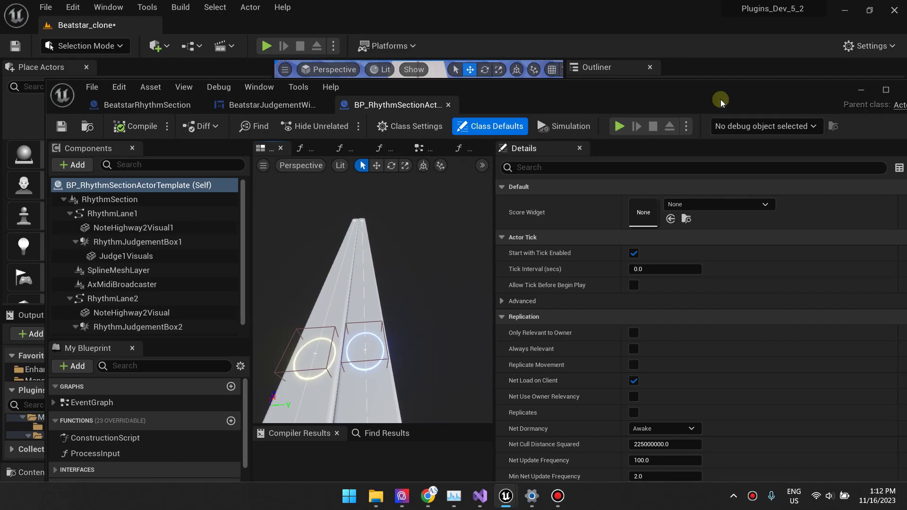
left_click_drag(834, 90, 770, 93)
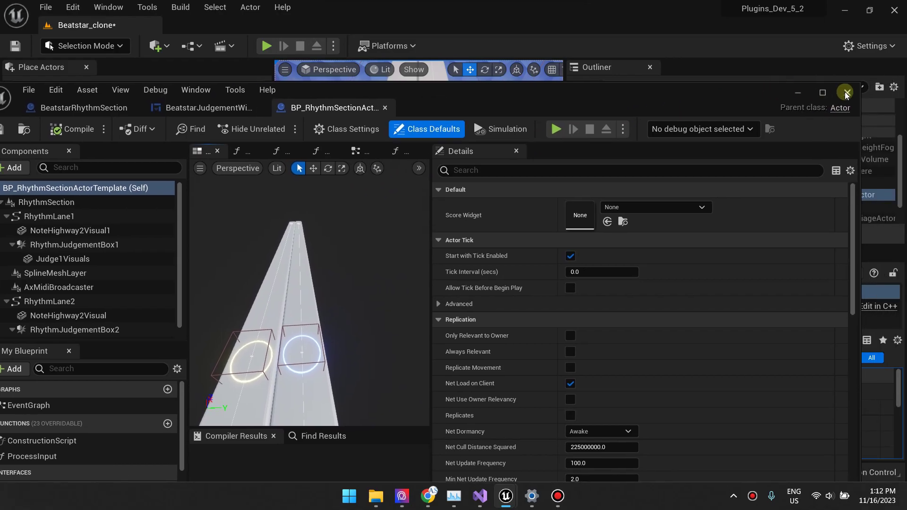
left_click(846, 93)
Step: Duplicate the rhythm section template and name the copy BeatstarRhythmSection
right_click(382, 392)
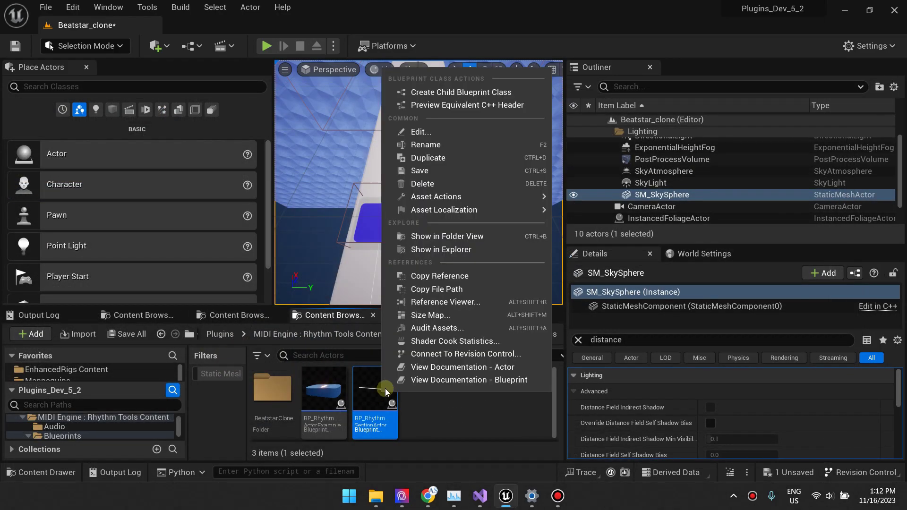
left_click(452, 159)
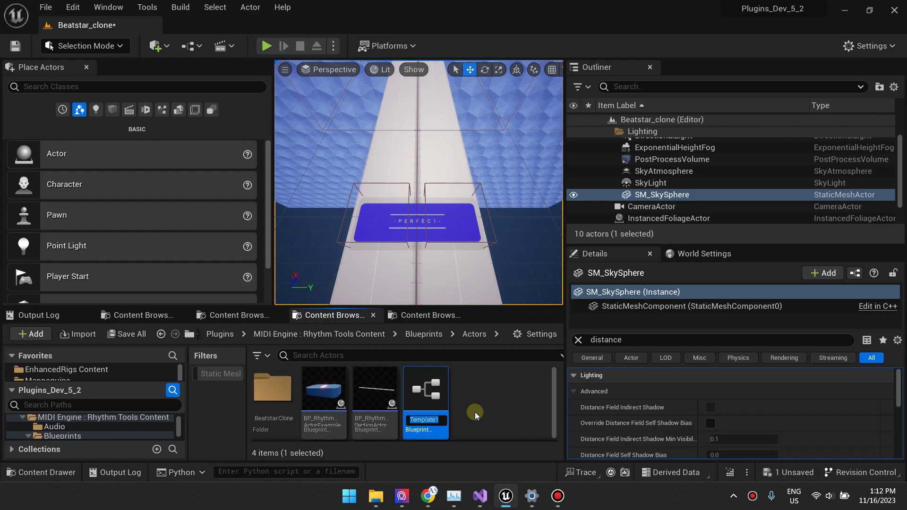
type("Beatst")
type("arRhyth")
type("mSection")
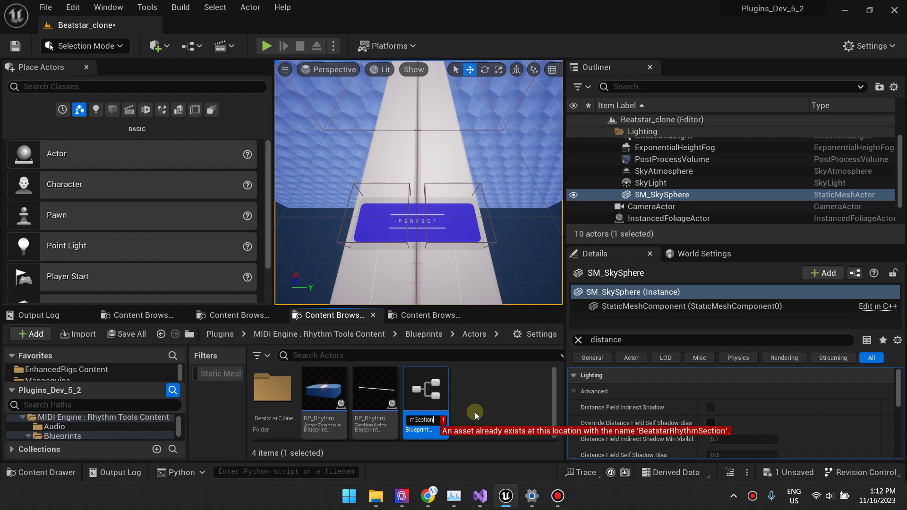
key("Return")
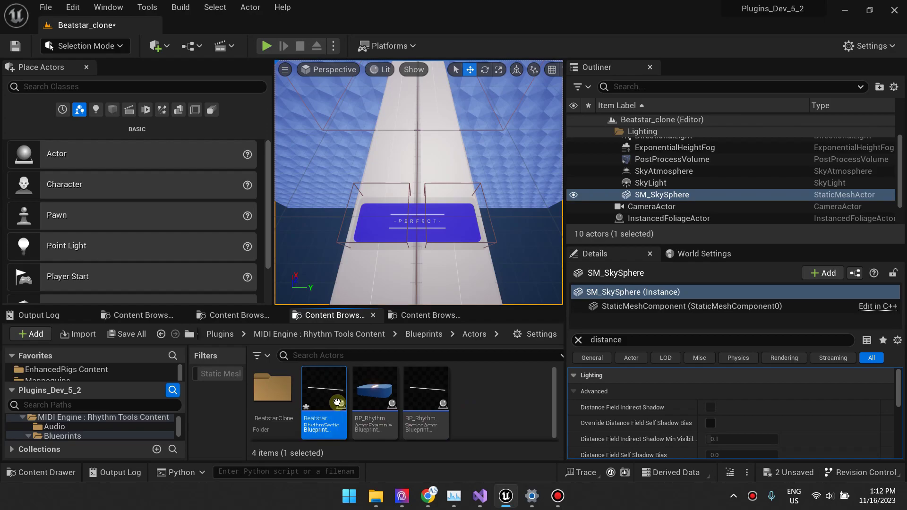
Step: Move BeatstarRhythmSection into BeatstarClone, force-delete the leftover copy, and open that folder
left_click_drag(324, 397, 278, 399)
left_click(346, 432)
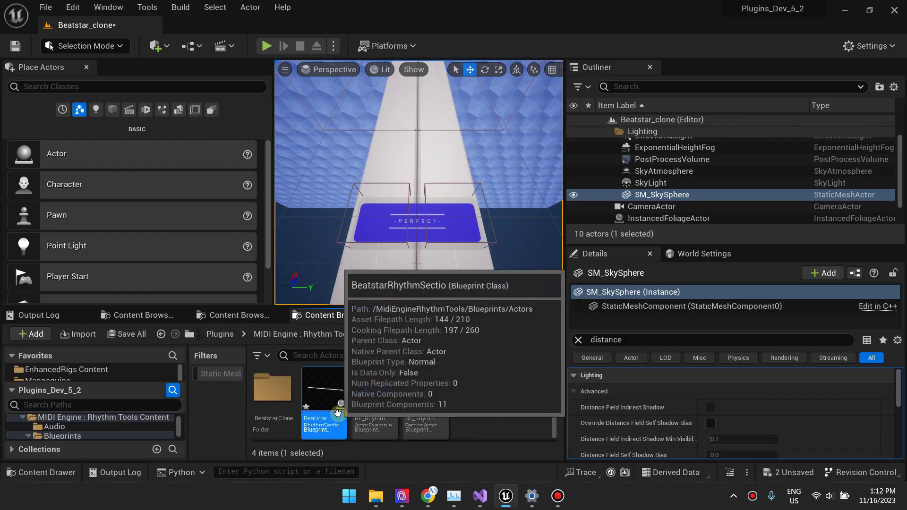
key("Delete")
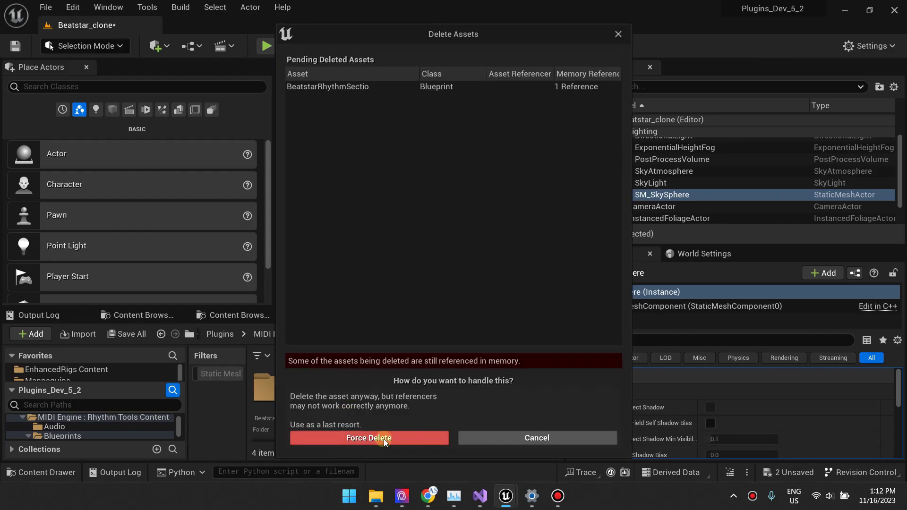
left_click(371, 439)
double_click(282, 401)
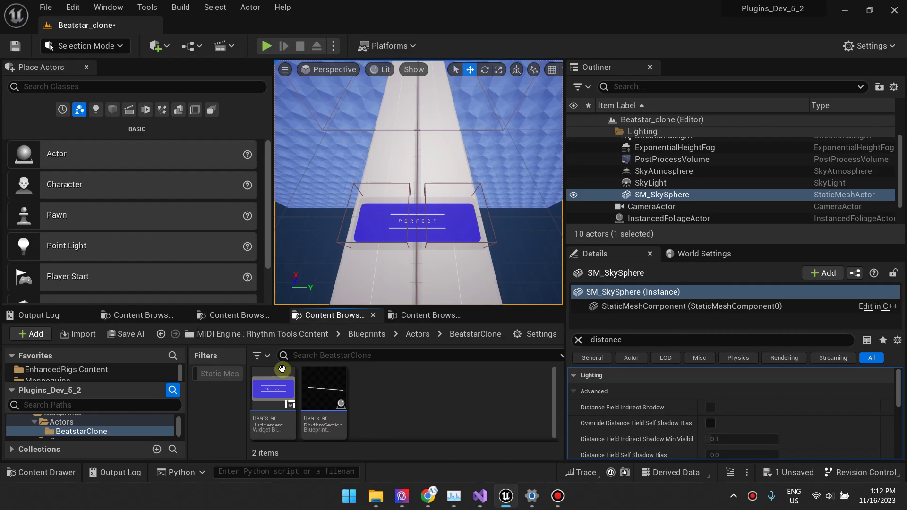
Step: Open BeatstarJudgementWidget and inspect its Grid Panel, outer grey border and inner blue border
left_click(285, 401)
double_click(287, 418)
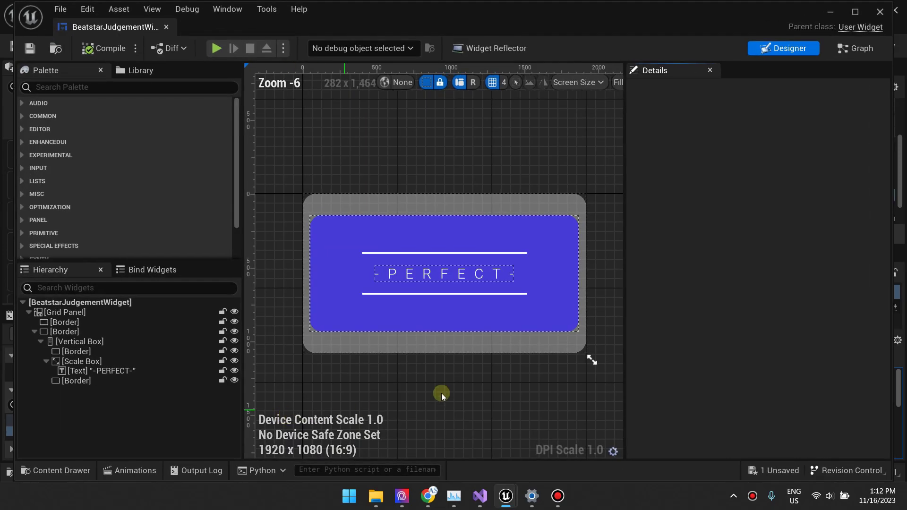
left_click(96, 312)
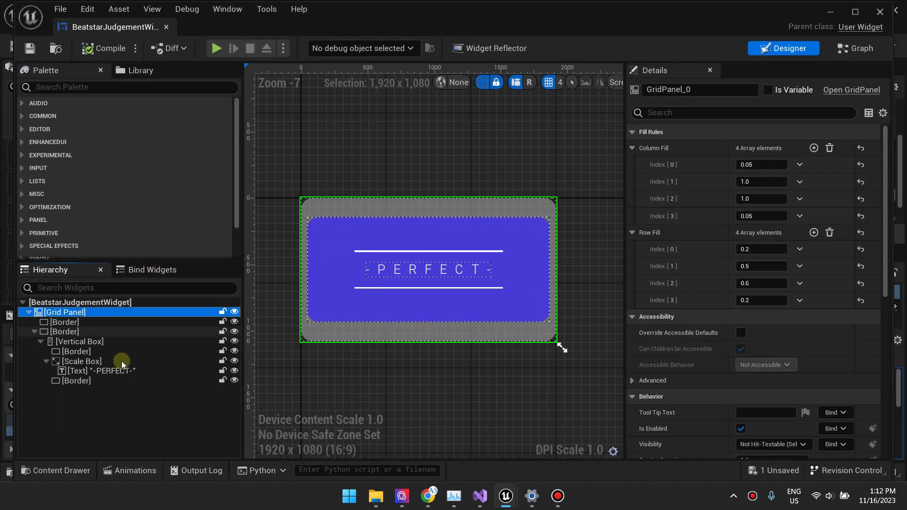
left_click(71, 322)
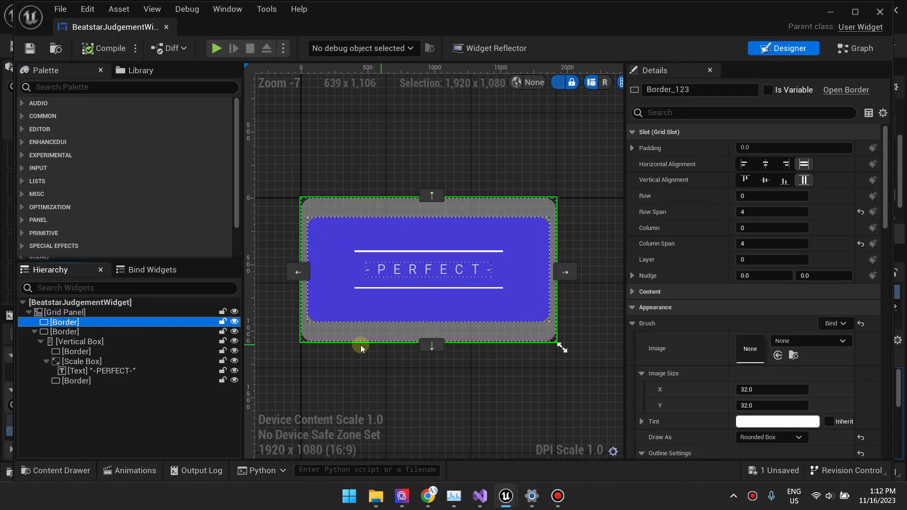
left_click(67, 332)
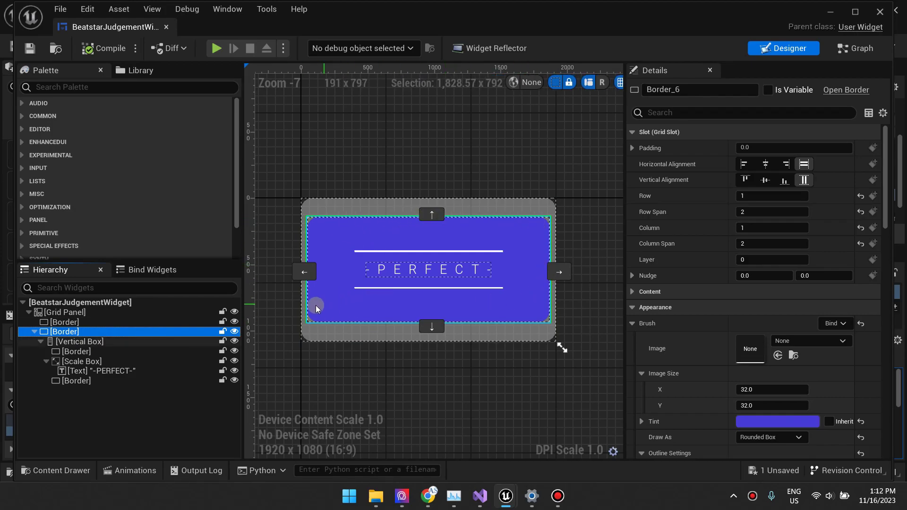
scroll(435, 312, "down", 1)
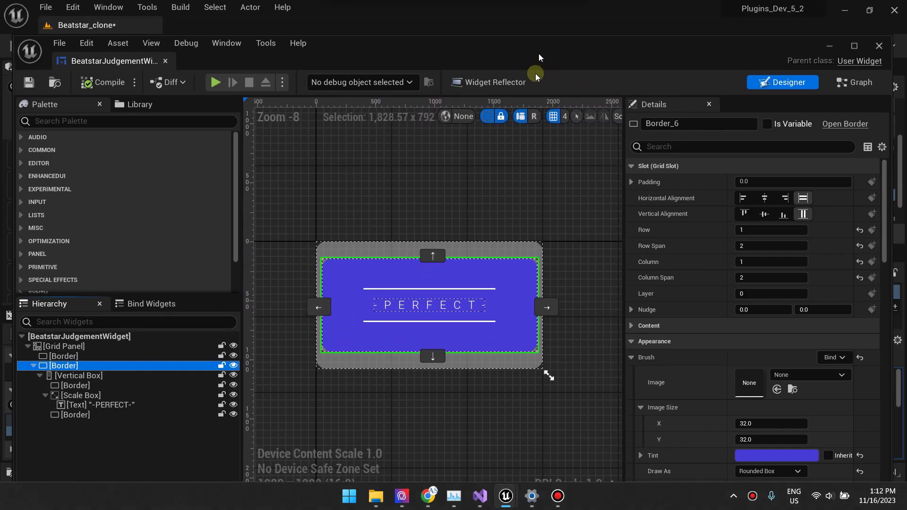
mouse_move(540, 20)
left_mouse_down()
mouse_move(532, 348)
mouse_move(535, 38)
left_mouse_up()
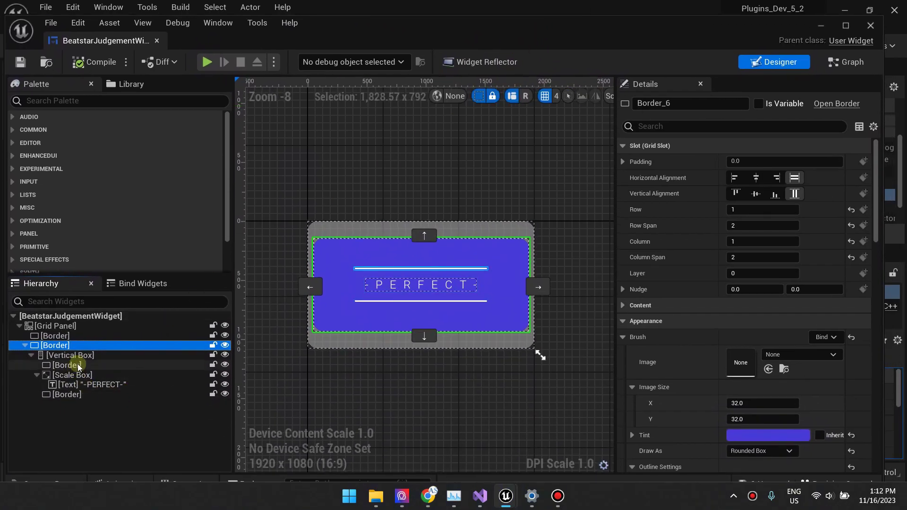
Step: Inspect the vertical box, upper and lower lines, Scale Box and PERFECT text, then close the editor
left_click(70, 355)
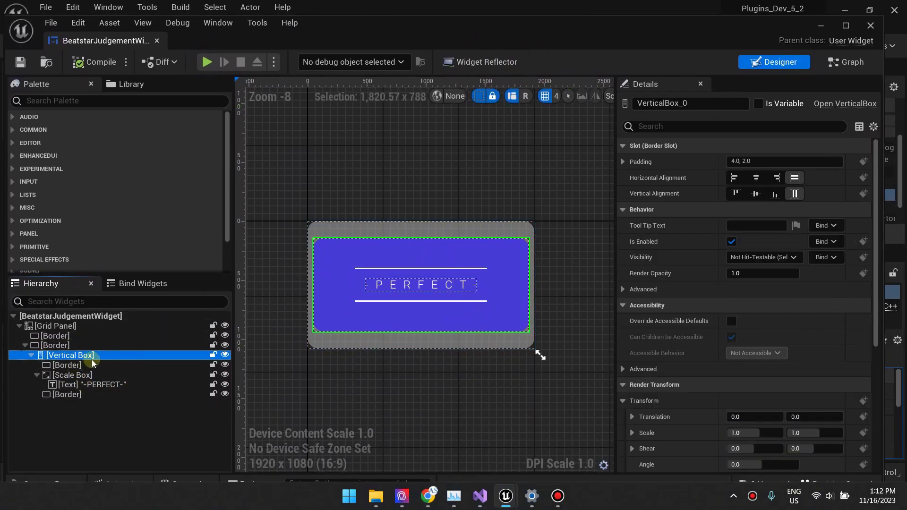
left_click(72, 374)
left_click(68, 365)
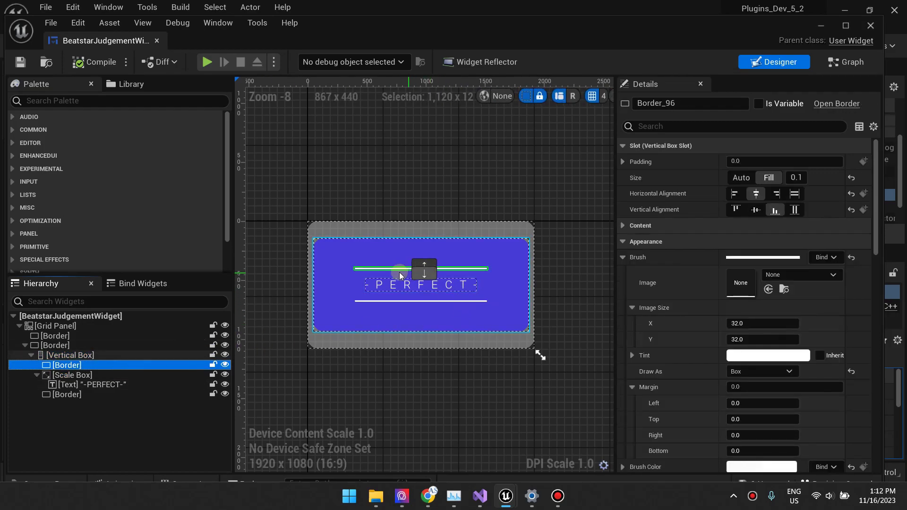
left_click(100, 375)
left_click(108, 386)
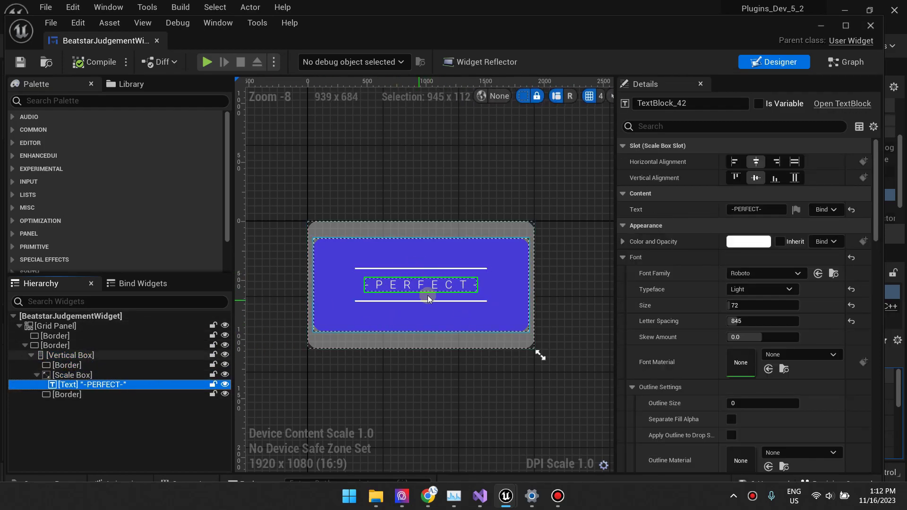
left_click(75, 395)
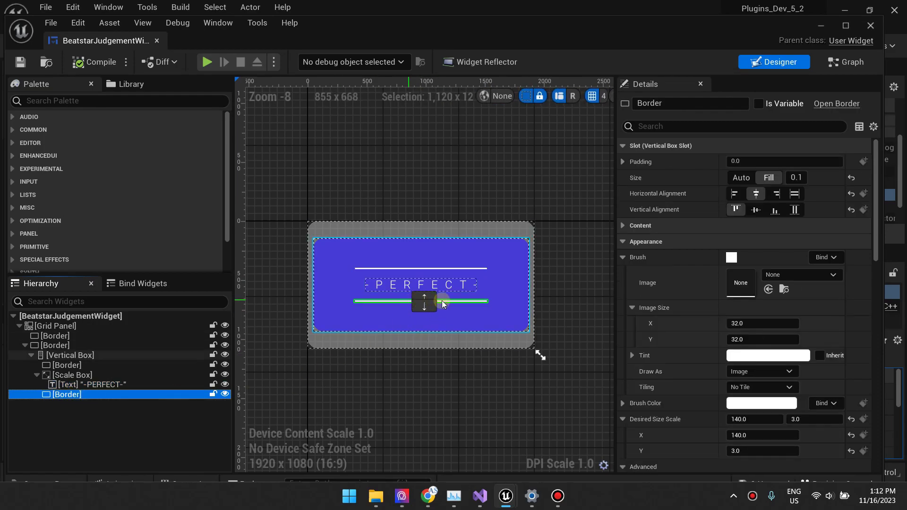
left_click(149, 438)
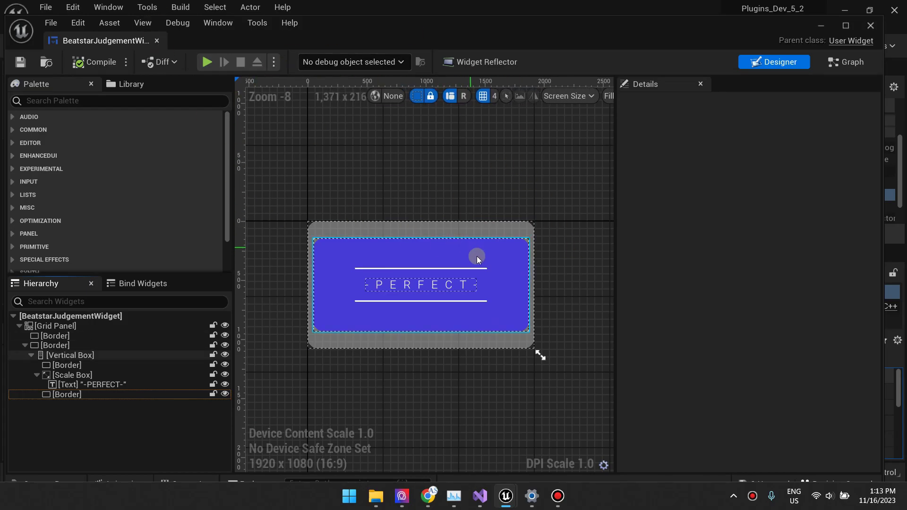
left_click(869, 24)
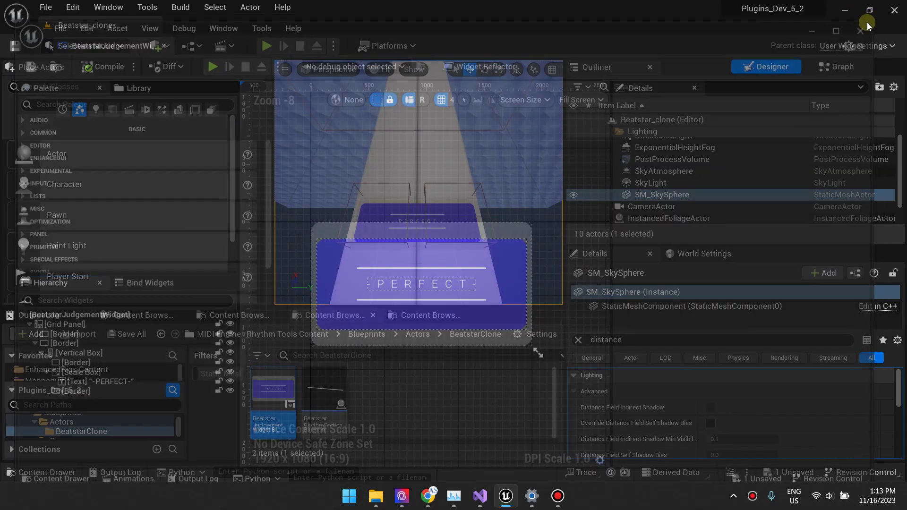
Step: Open BeatstarRhythmSection's viewport, inspect the note highway and JudgementAreaWidget, and browse Widget components without adding any
double_click(342, 429)
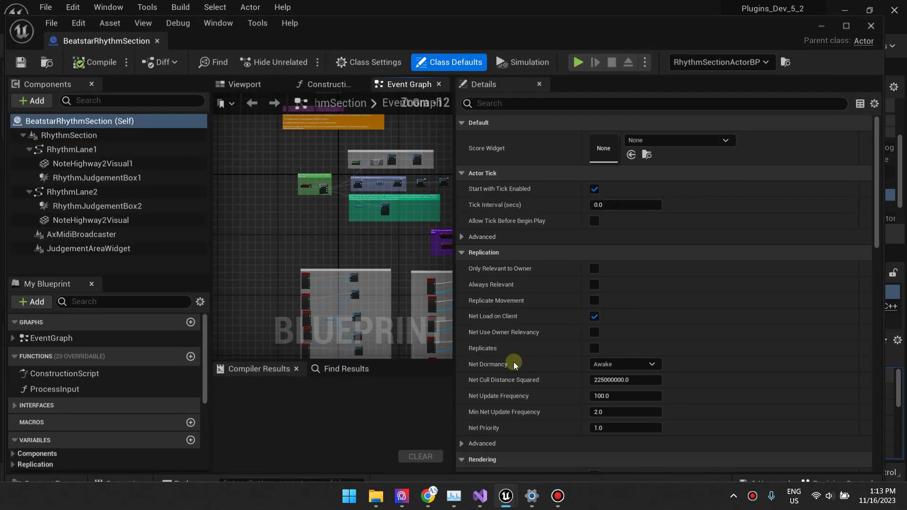
left_click(244, 83)
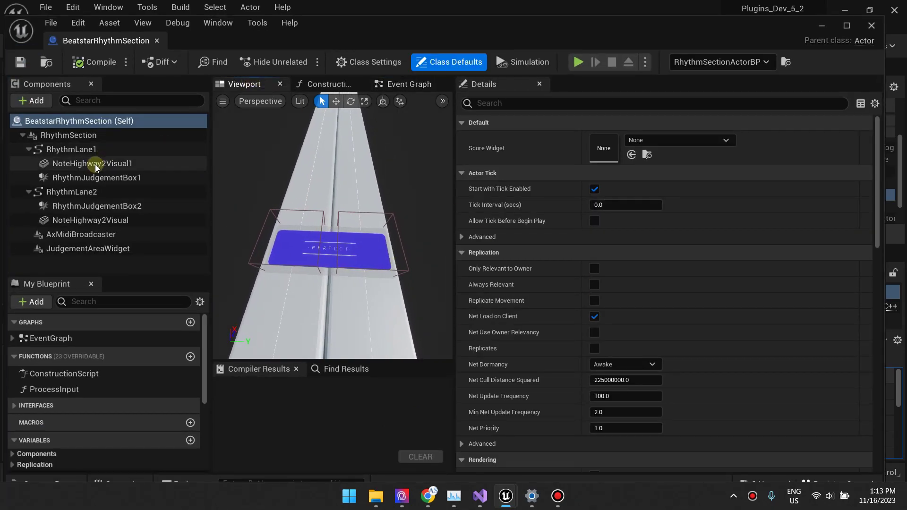
left_click(124, 162)
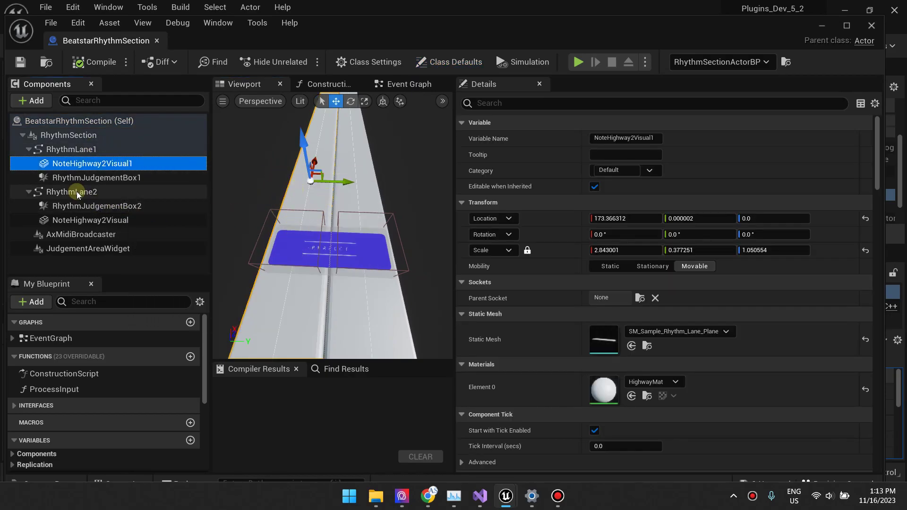
left_click(60, 250)
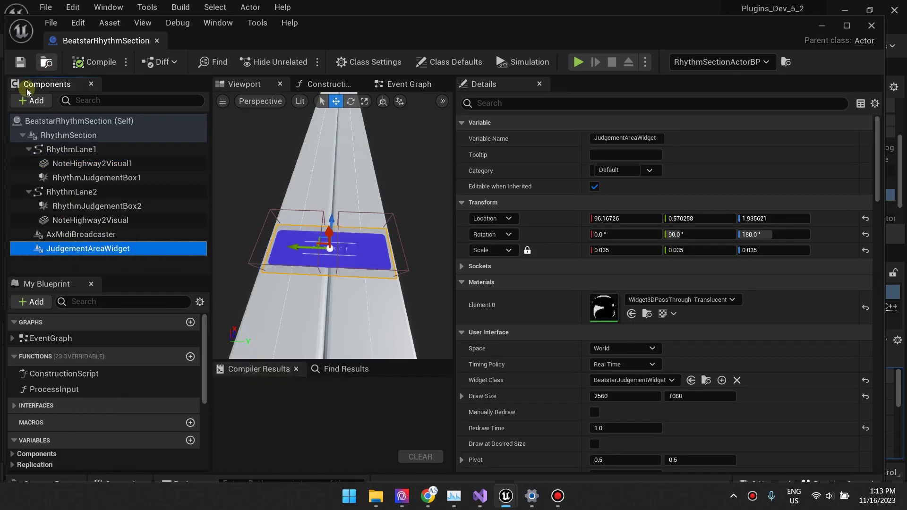
left_click(32, 99)
type("Widge")
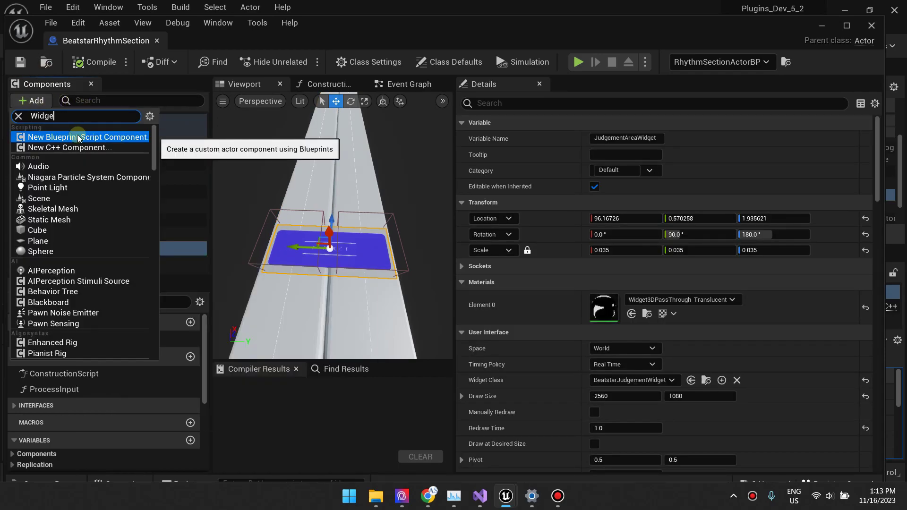
type("t")
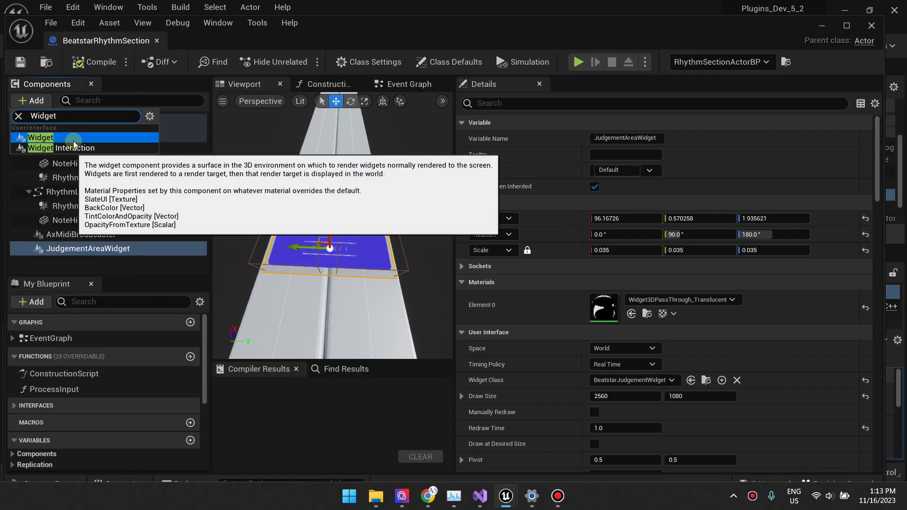
left_click(104, 260)
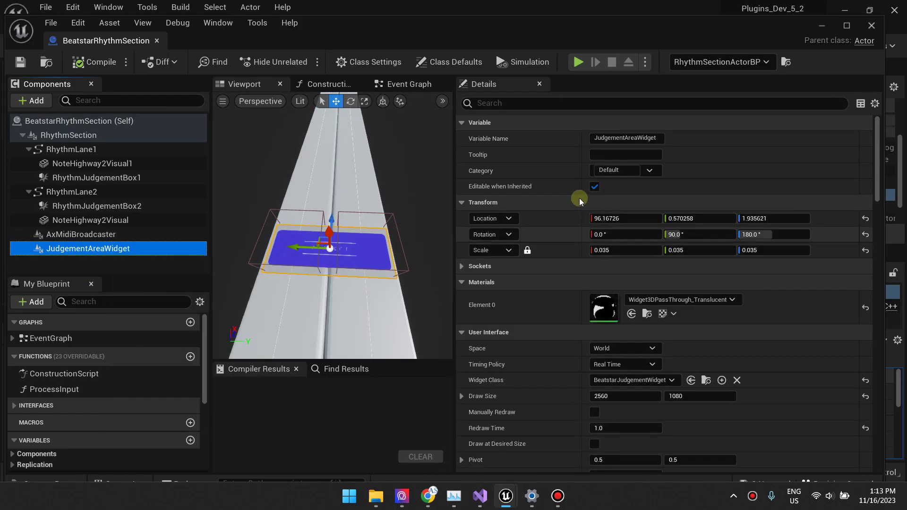
scroll(624, 188, "down", 3)
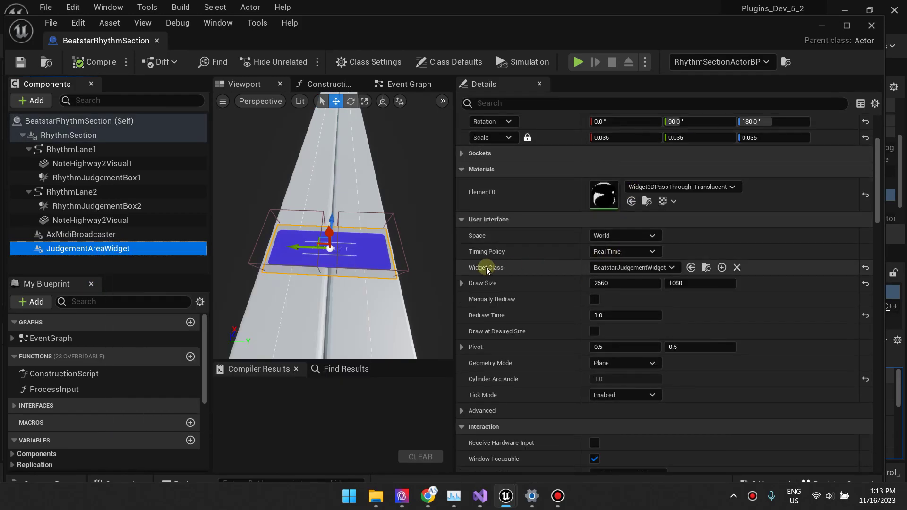
Step: Set JudgementAreaWidget's Widget Class to BeatstarJudgementWidget, keep Widget3DPassThrough_Translucent, and minimize the editor
left_click(622, 270)
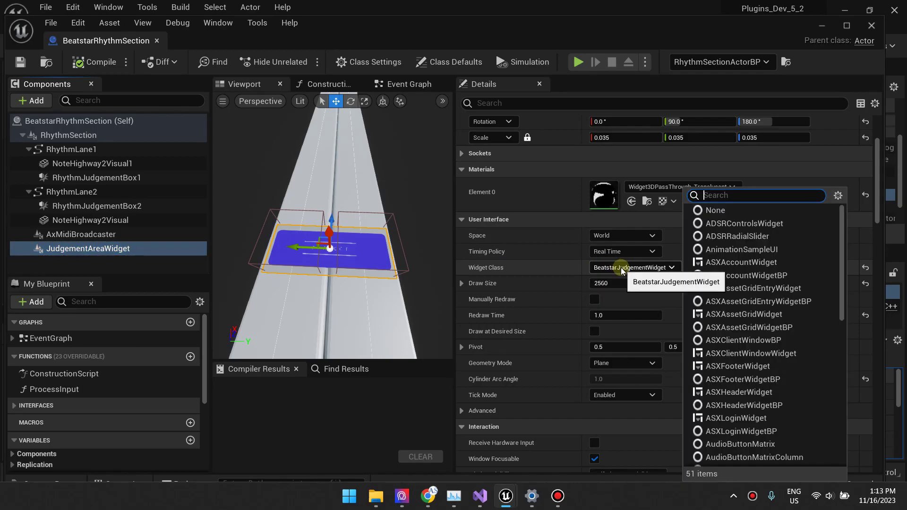
type("Widget")
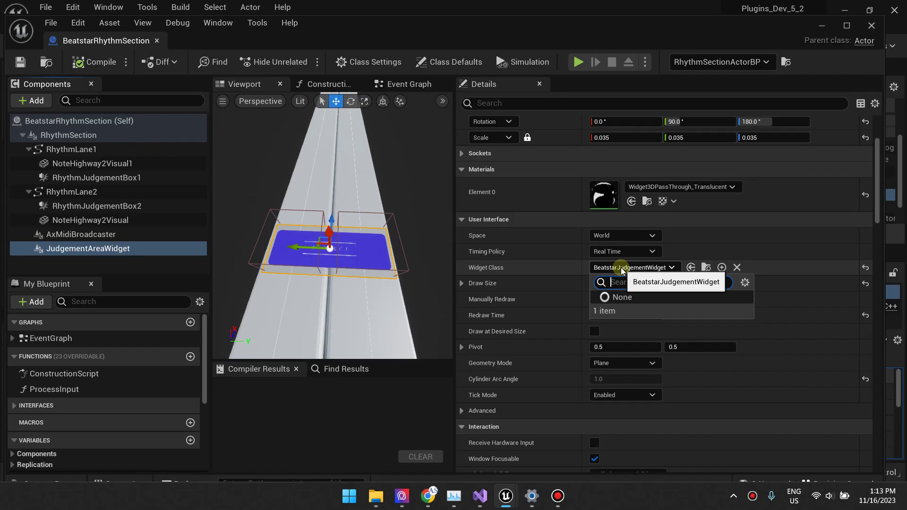
type("Beats")
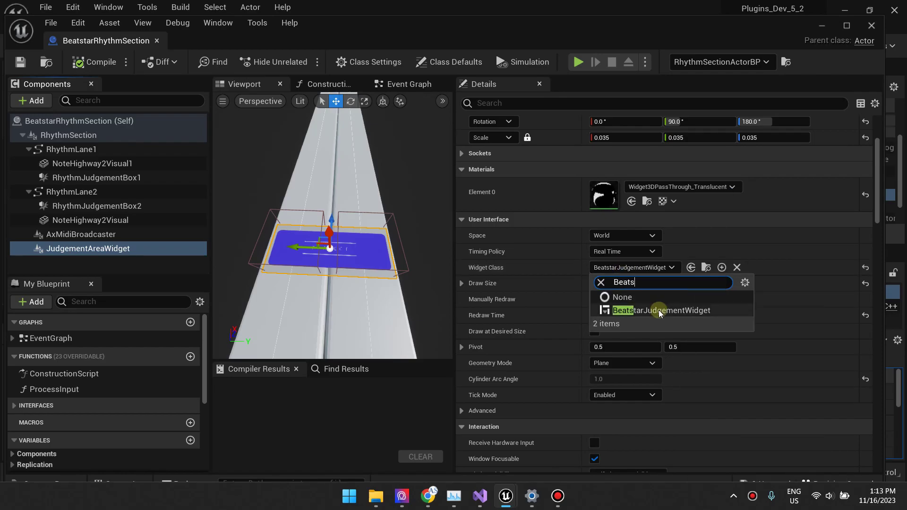
left_click(619, 309)
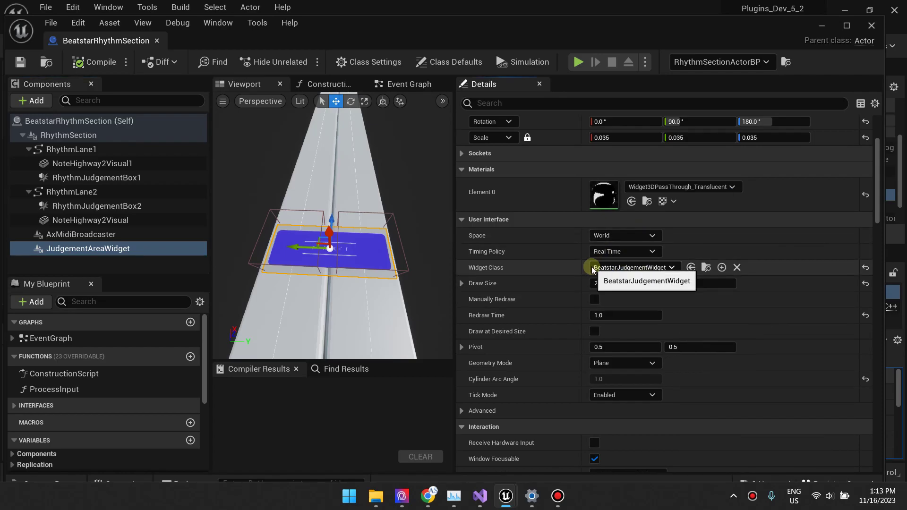
scroll(638, 212, "up", 1)
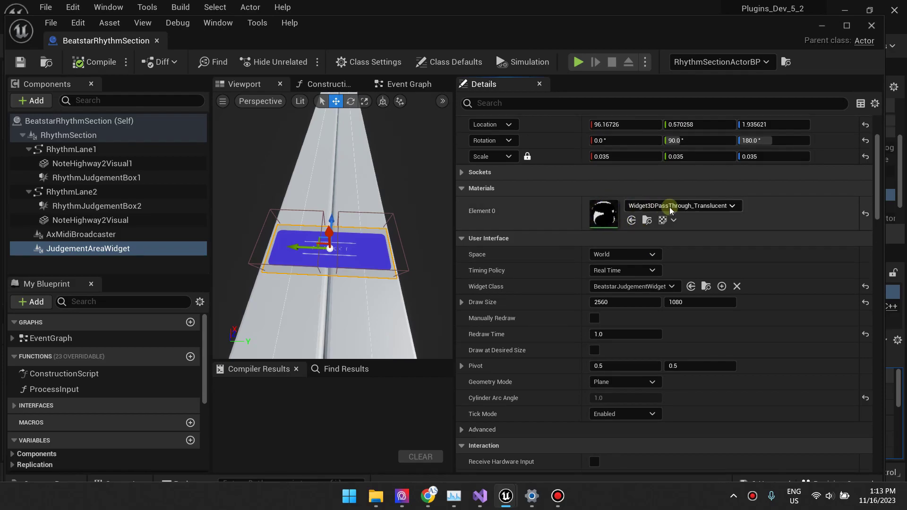
mouse_move(681, 206)
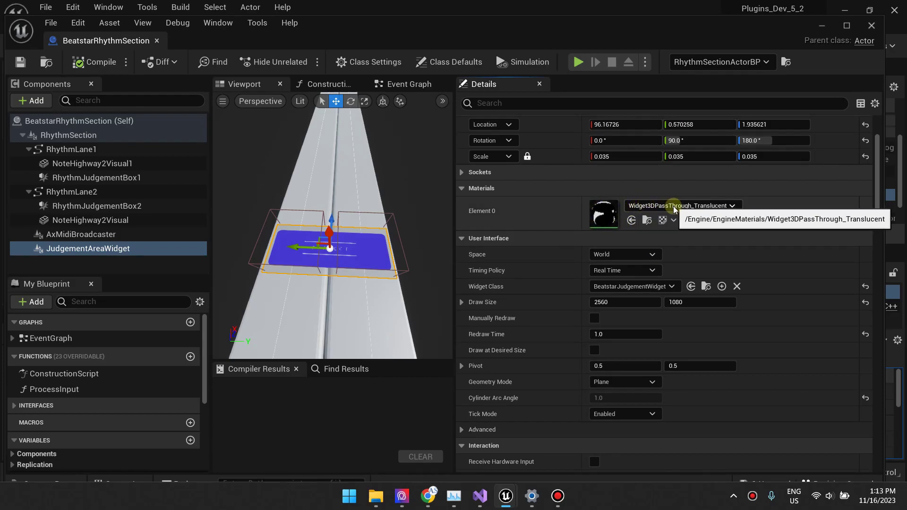
left_click(726, 207)
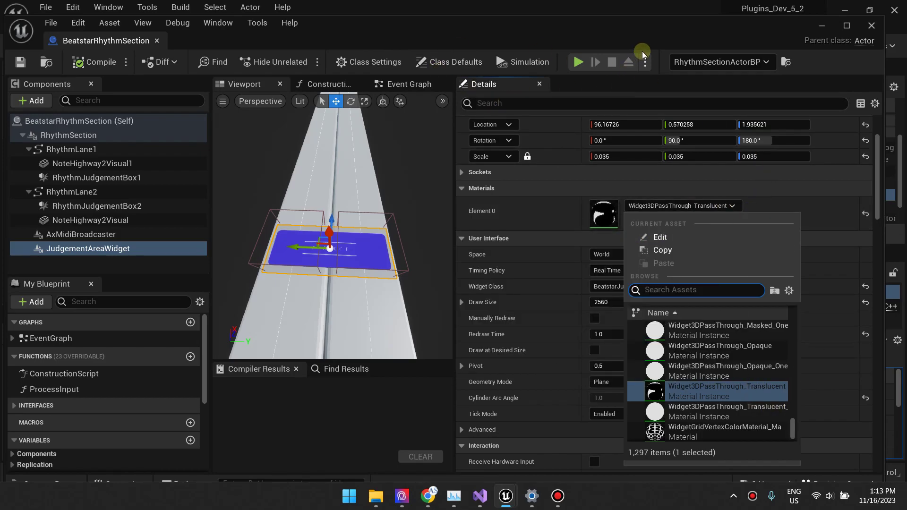
left_click(659, 27)
left_click(822, 25)
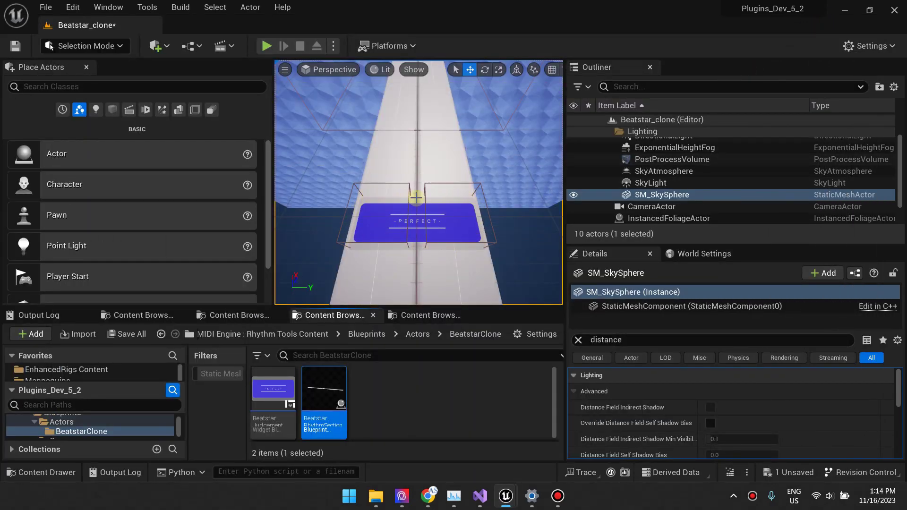
Step: Reopen BeatstarJudgementWidget and resume the Beatstar gameplay video on YouTube
double_click(280, 398)
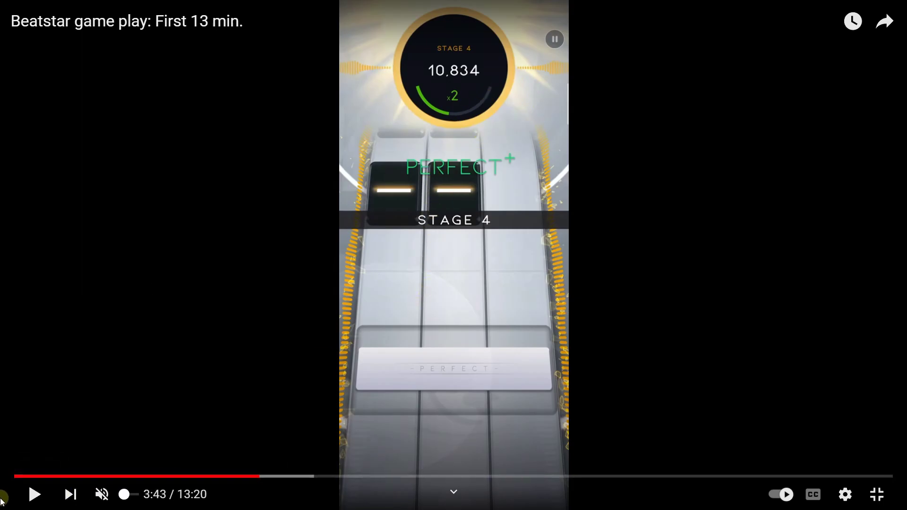
left_click(29, 496)
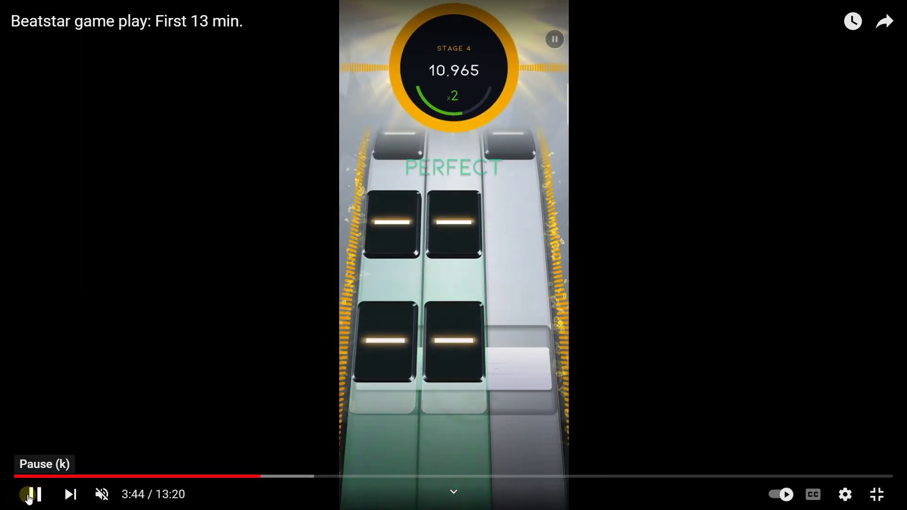